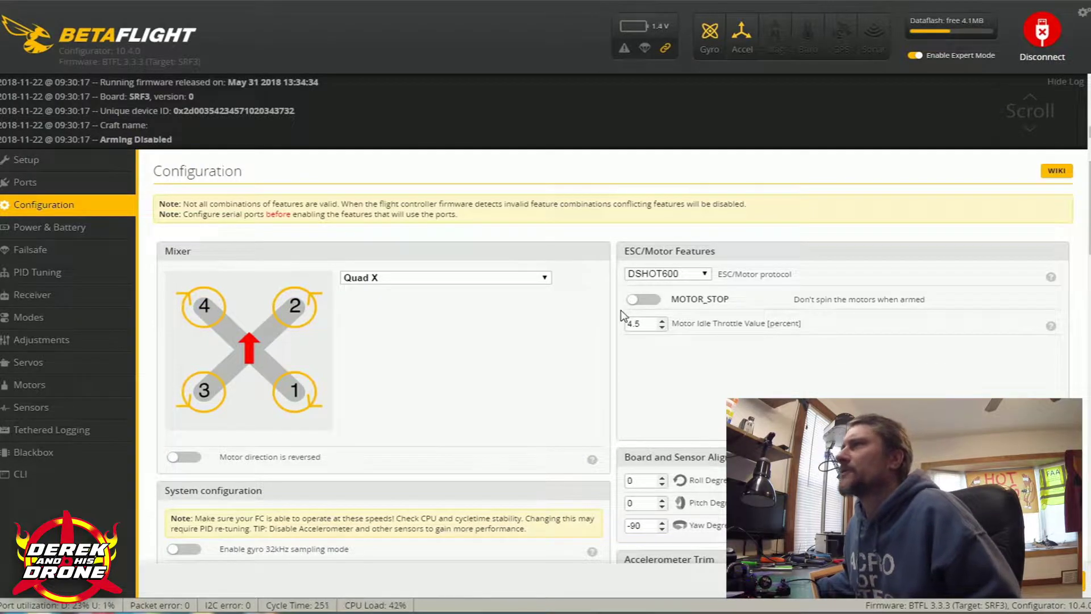
Turn on MOTOR_STOP in ESC/Motor Features so the motors stay still when armed.
click(647, 299)
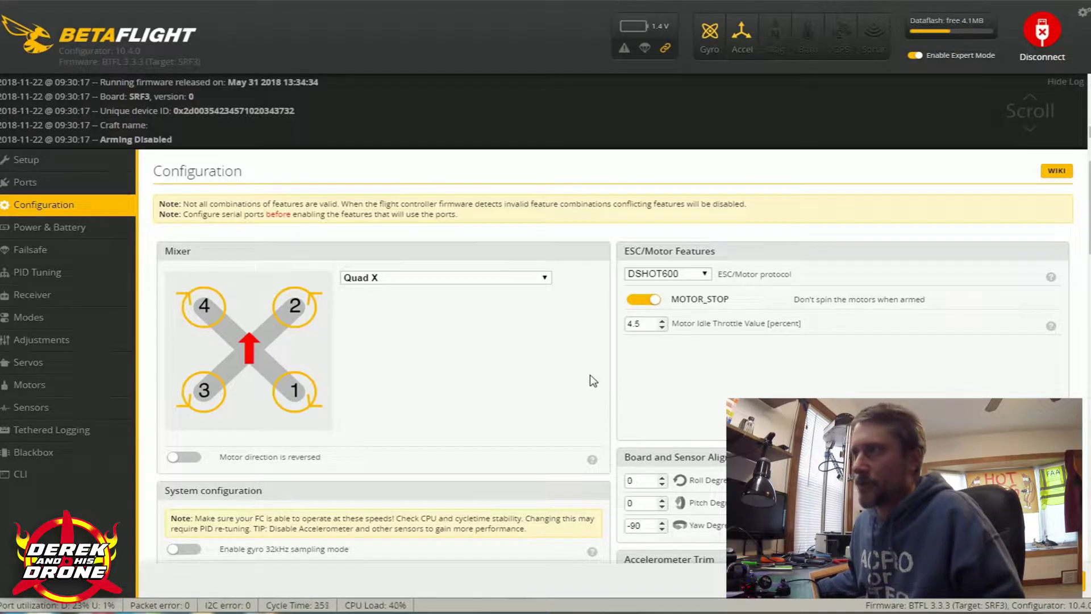
scroll(594, 374, down, 3)
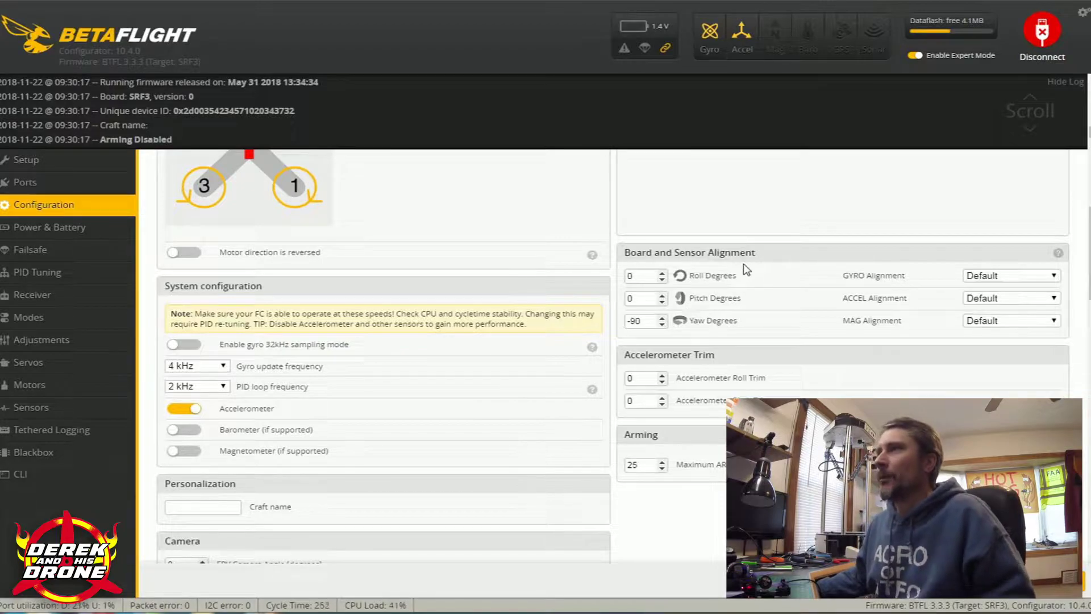
click(761, 254)
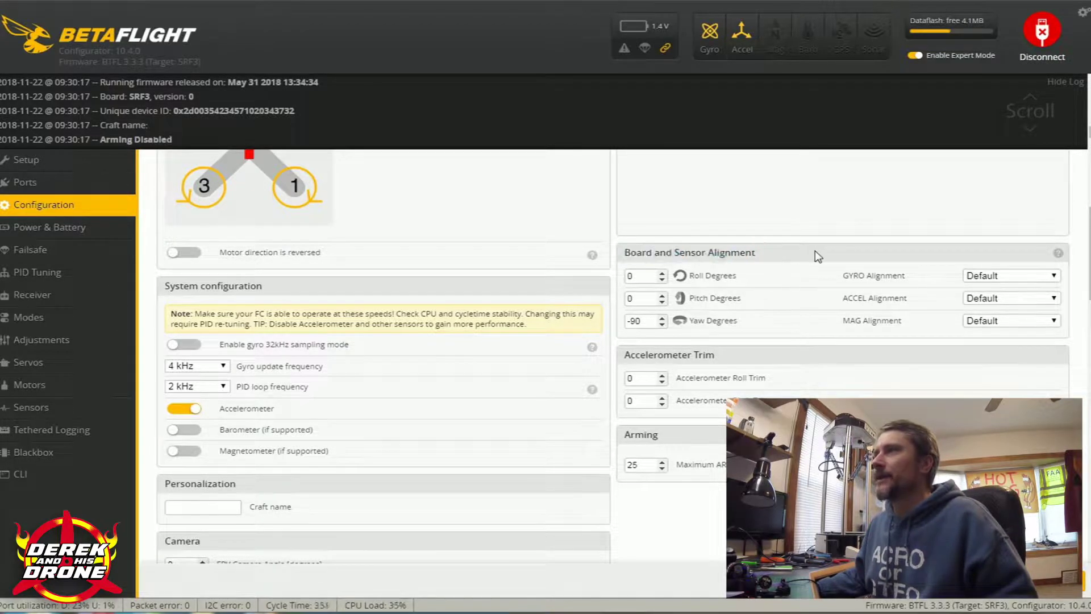
click(791, 257)
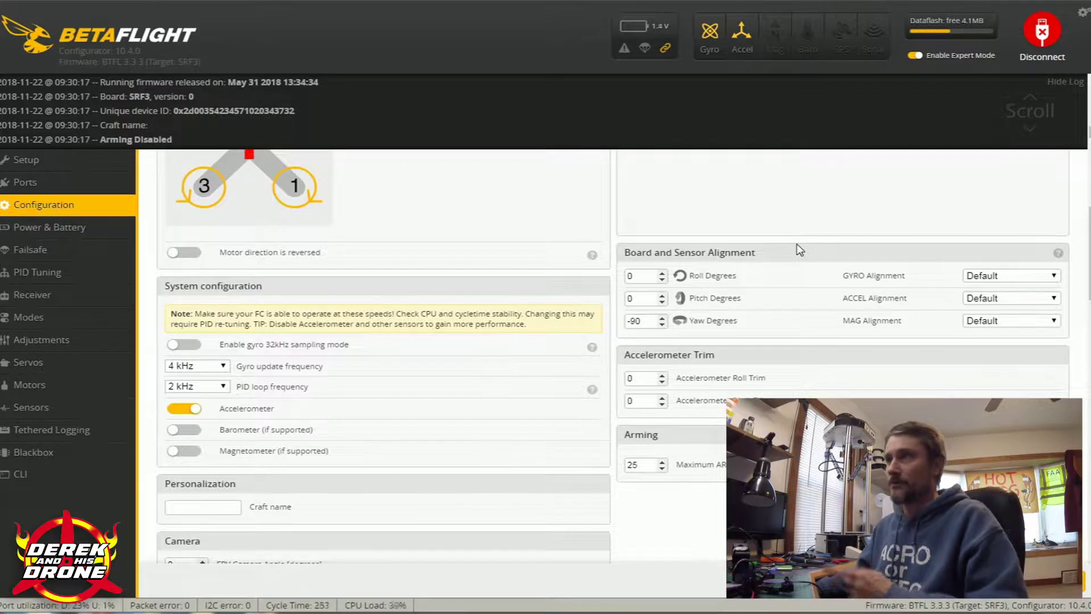
drag(649, 324, 609, 331)
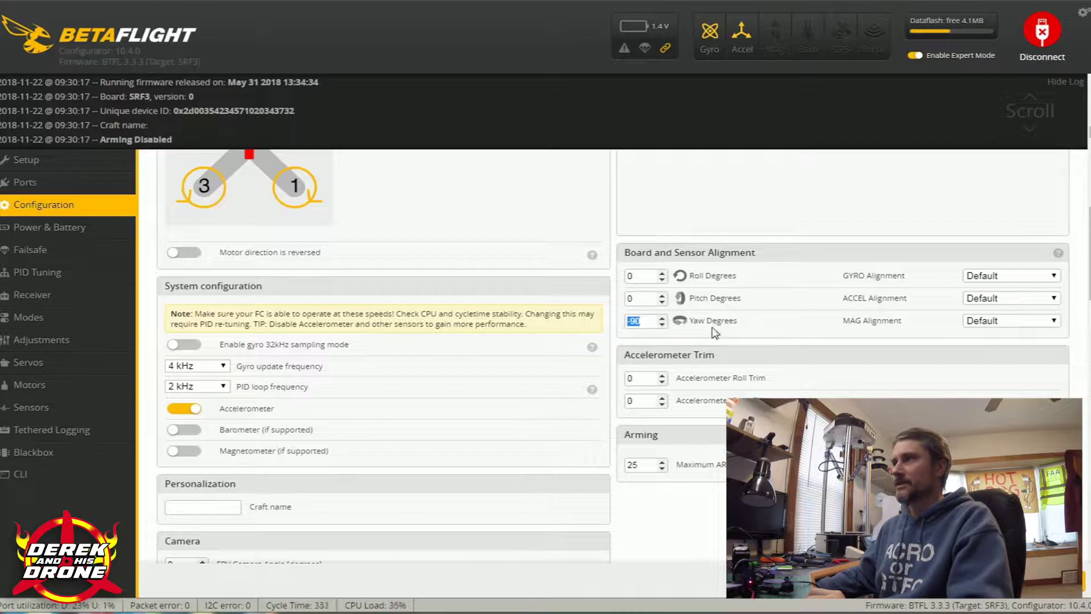
click(818, 326)
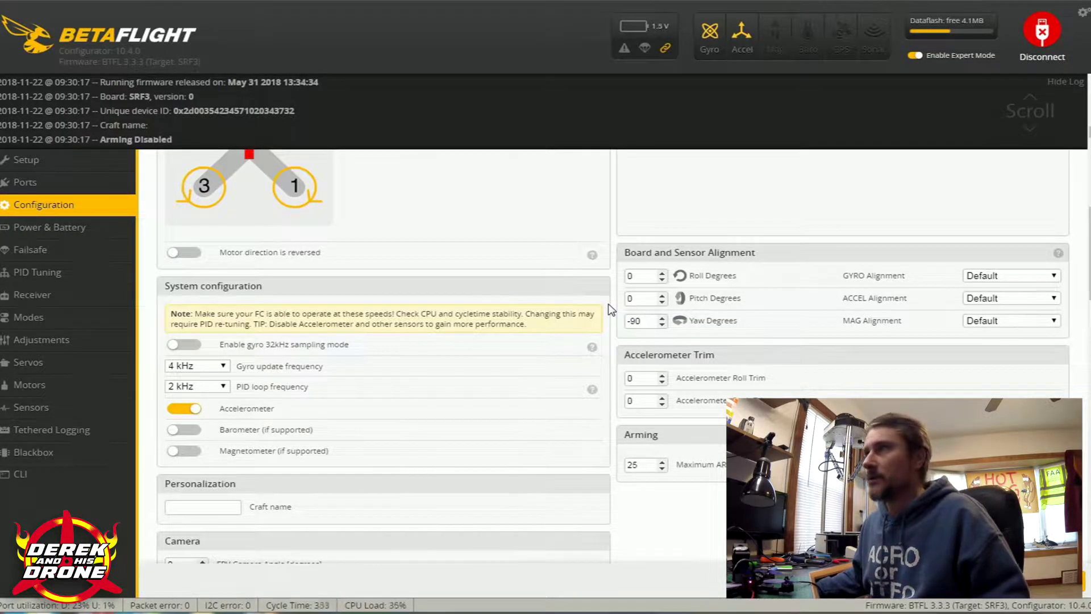
scroll(654, 397, down, 3)
scroll(653, 397, up, 1)
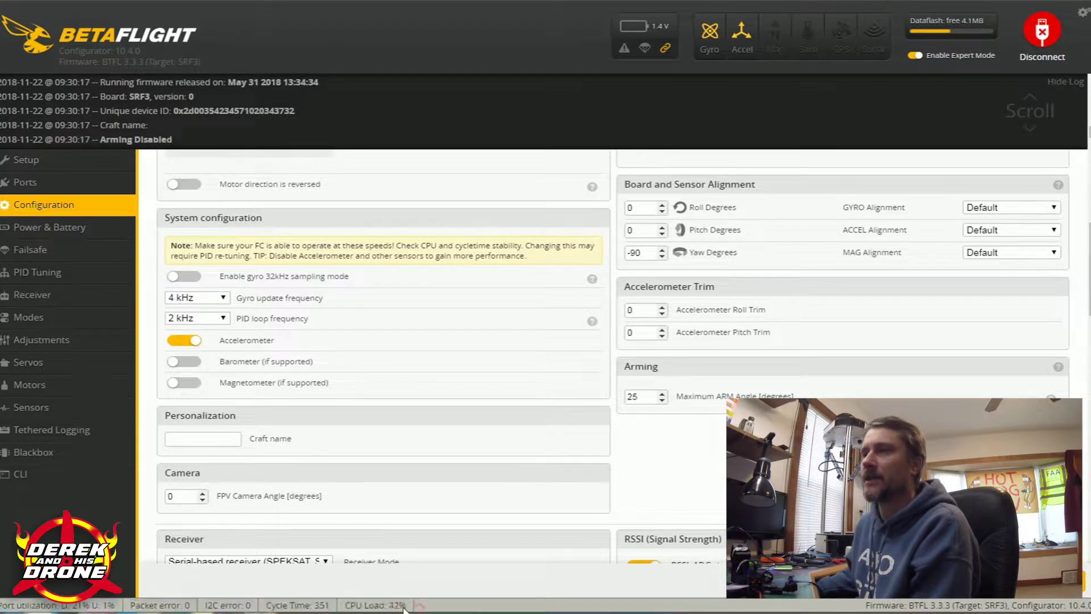
drag(408, 605, 366, 604)
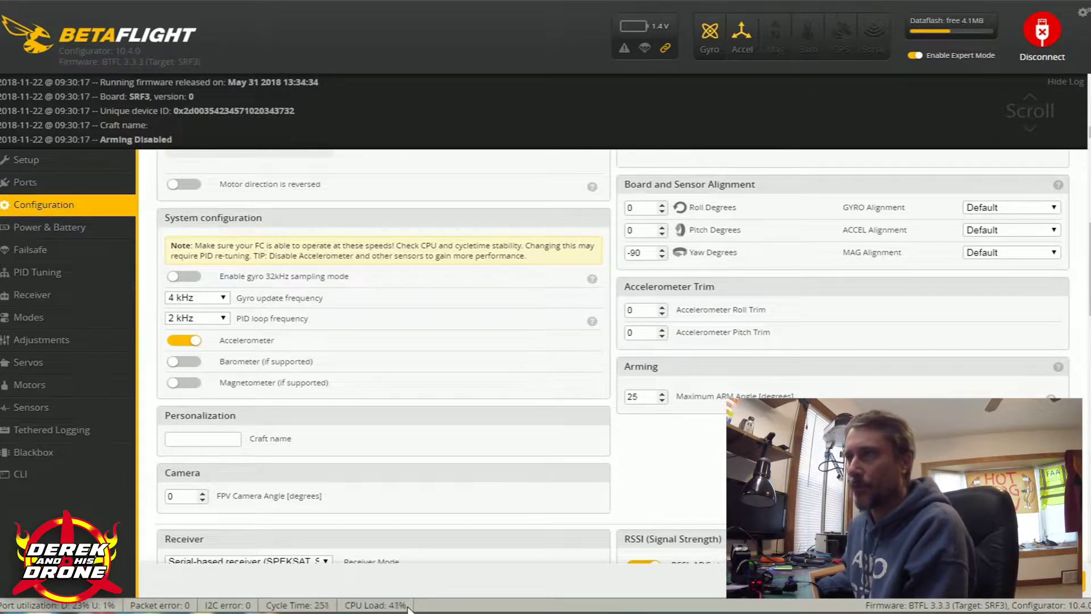
Set the gyro update and PID loop frequencies to 2 kHz, then save and reboot.
click(223, 298)
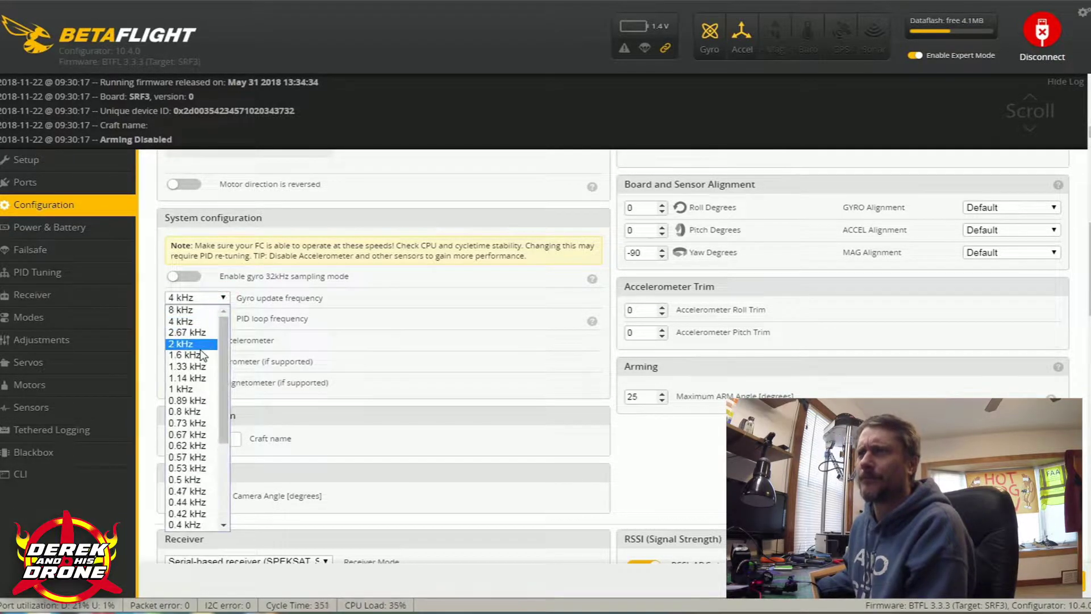
click(187, 343)
click(193, 341)
click(223, 318)
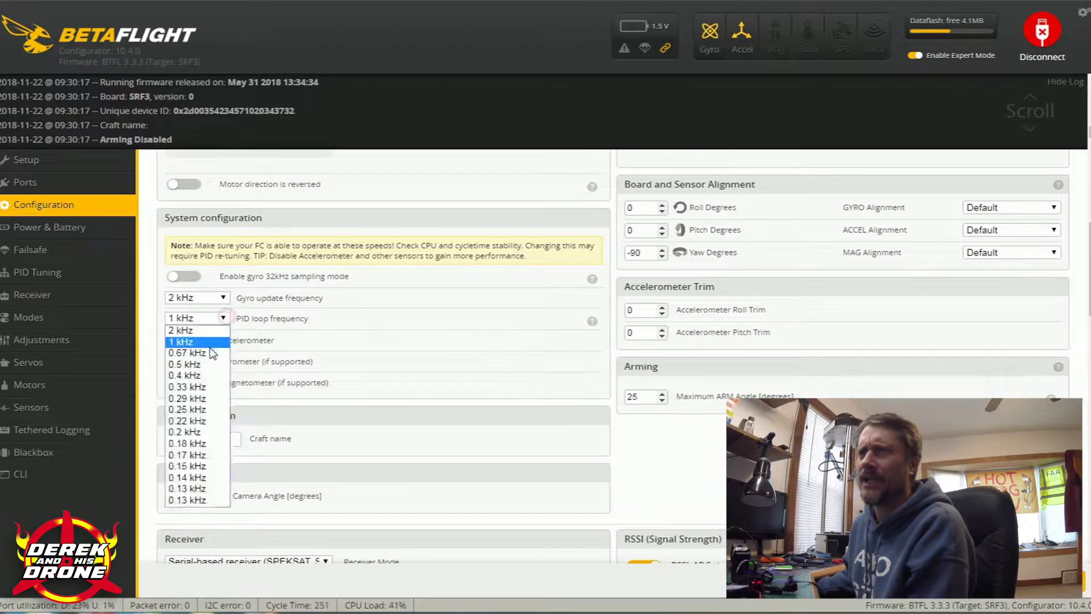
click(204, 328)
click(1068, 581)
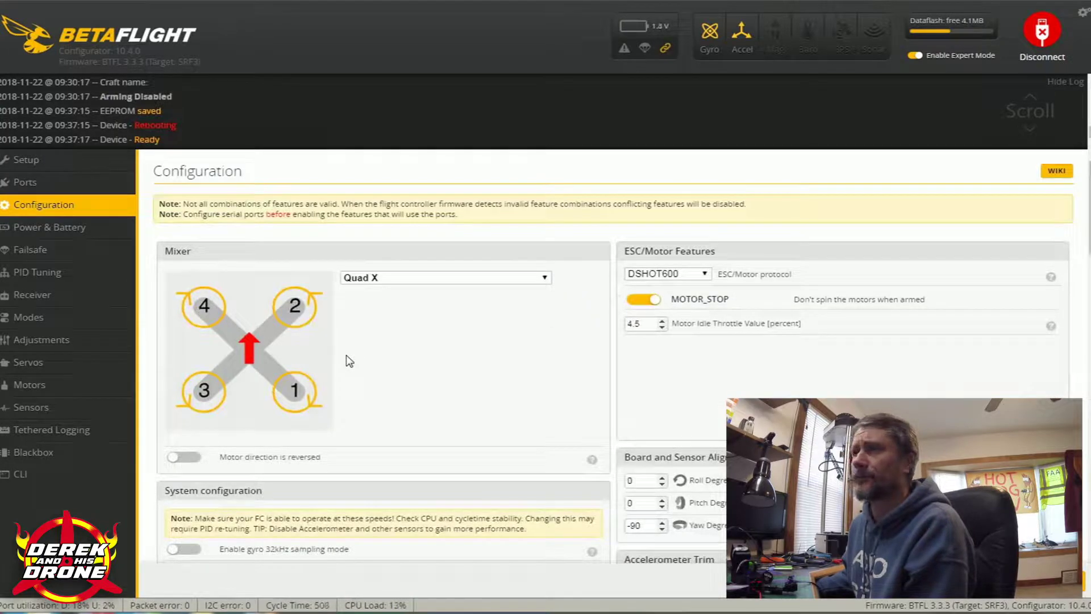
Raise the gyro update frequency to 4 kHz, disable the accelerometer, and save and reboot.
scroll(431, 423, down, 3)
scroll(430, 423, down, 3)
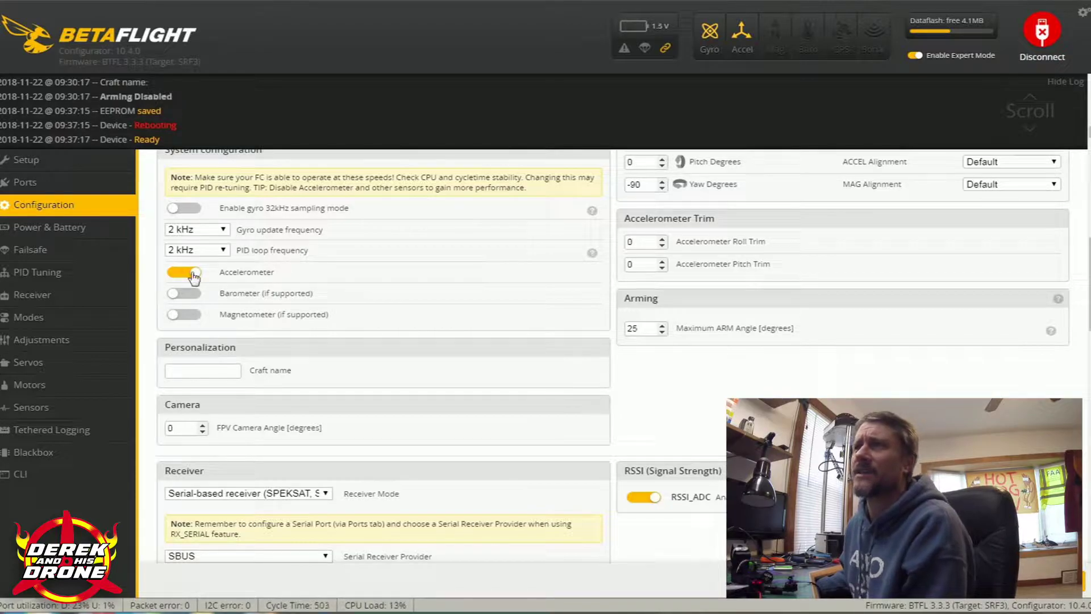
click(206, 231)
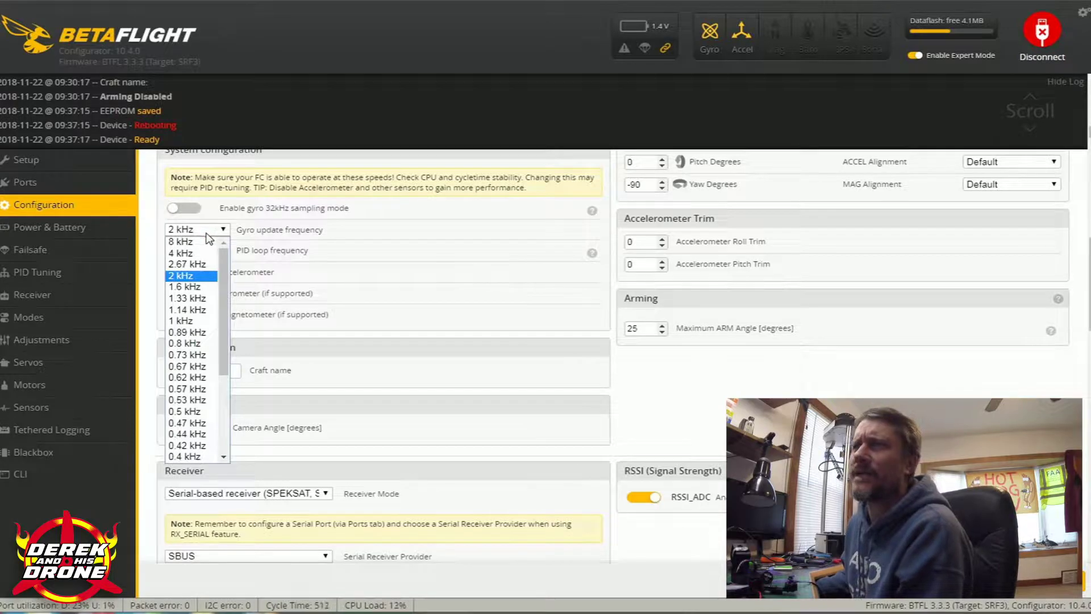
click(187, 252)
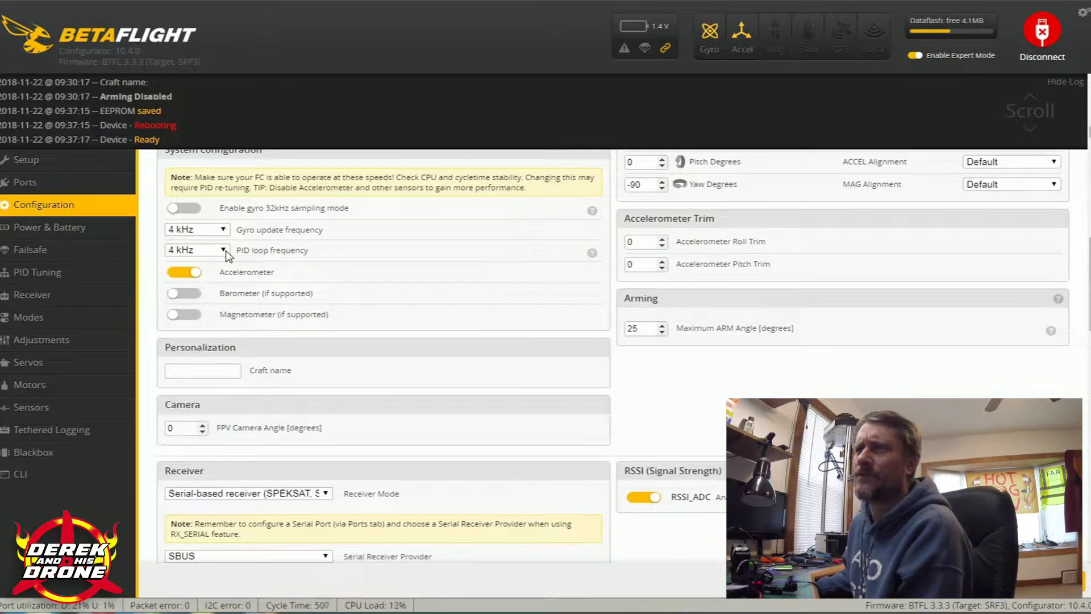
click(226, 255)
click(209, 270)
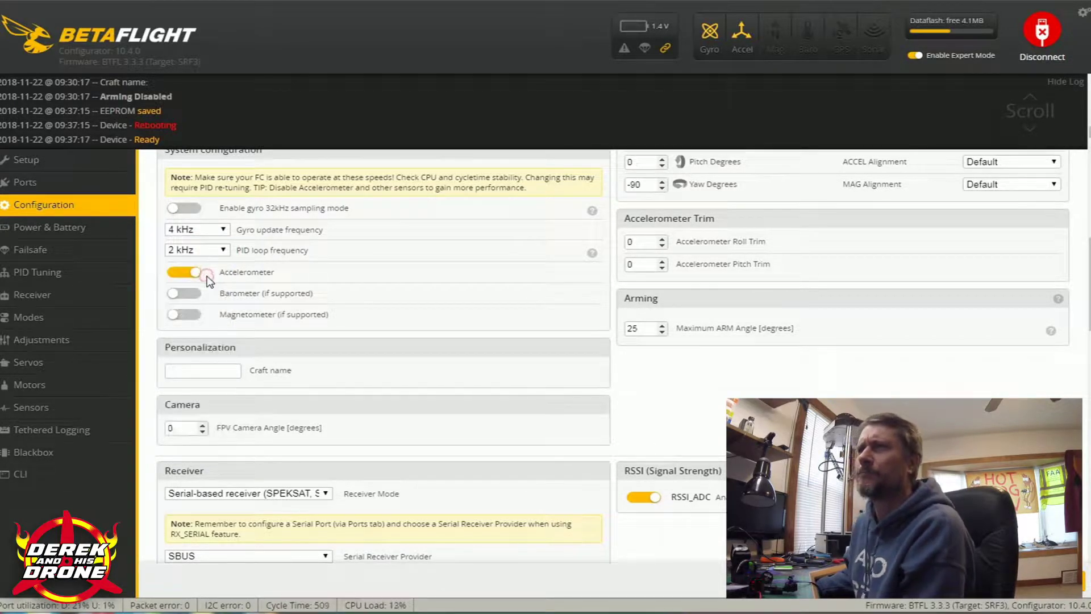
click(207, 275)
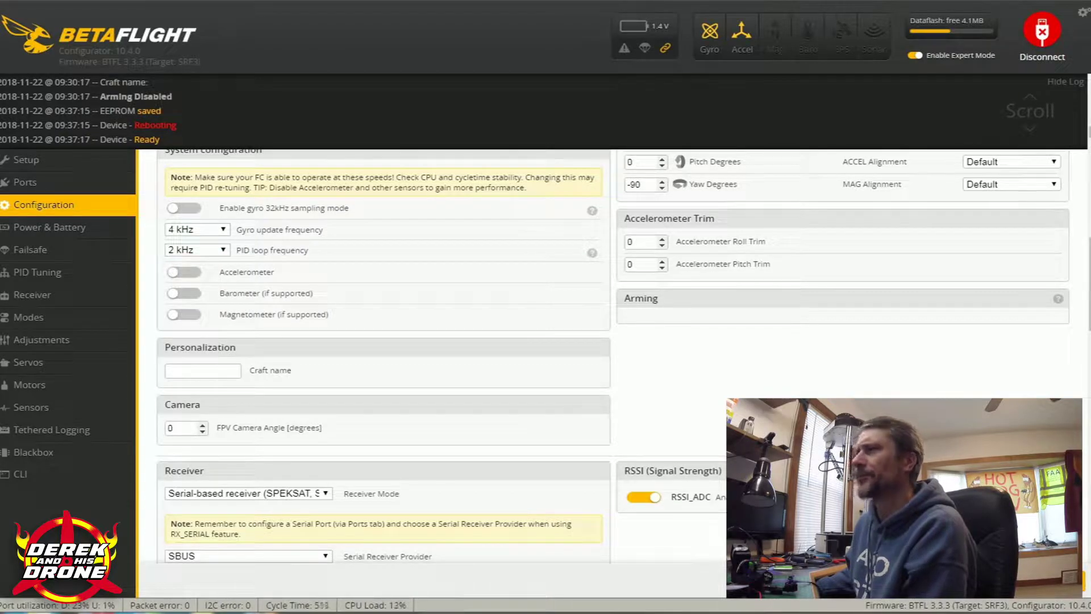
click(1045, 580)
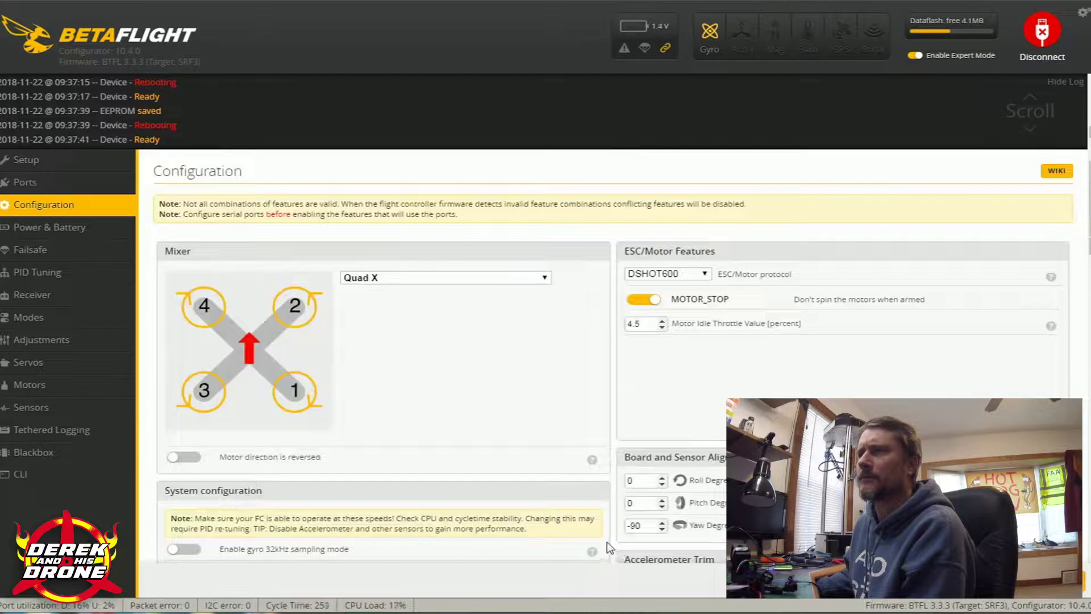
Set the PID loop frequency to 4 kHz to match the gyro, then save and reboot.
scroll(609, 546, down, 4)
scroll(609, 547, down, 3)
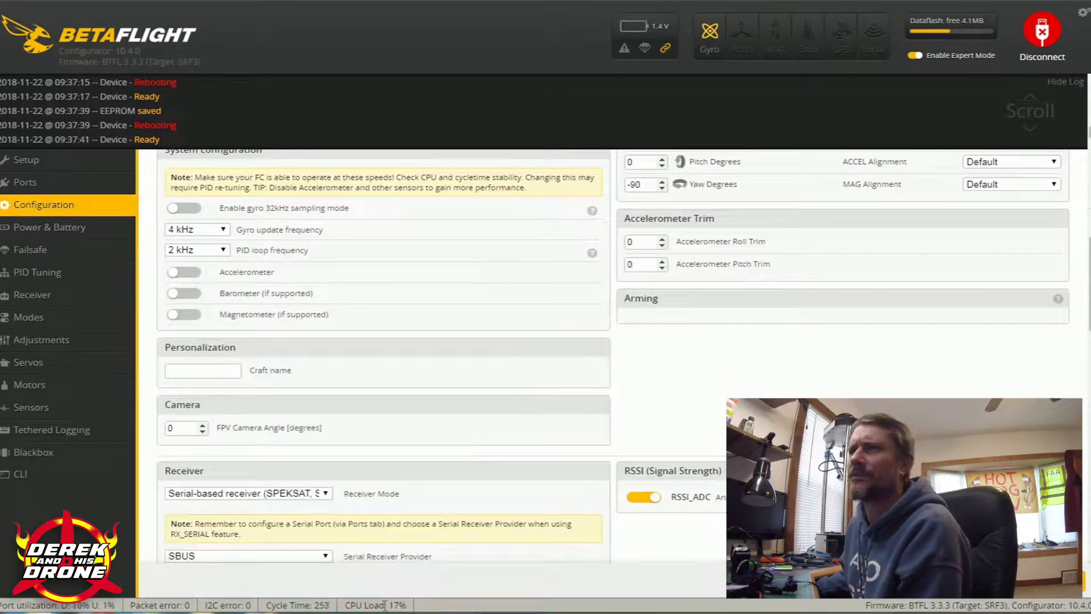
click(204, 250)
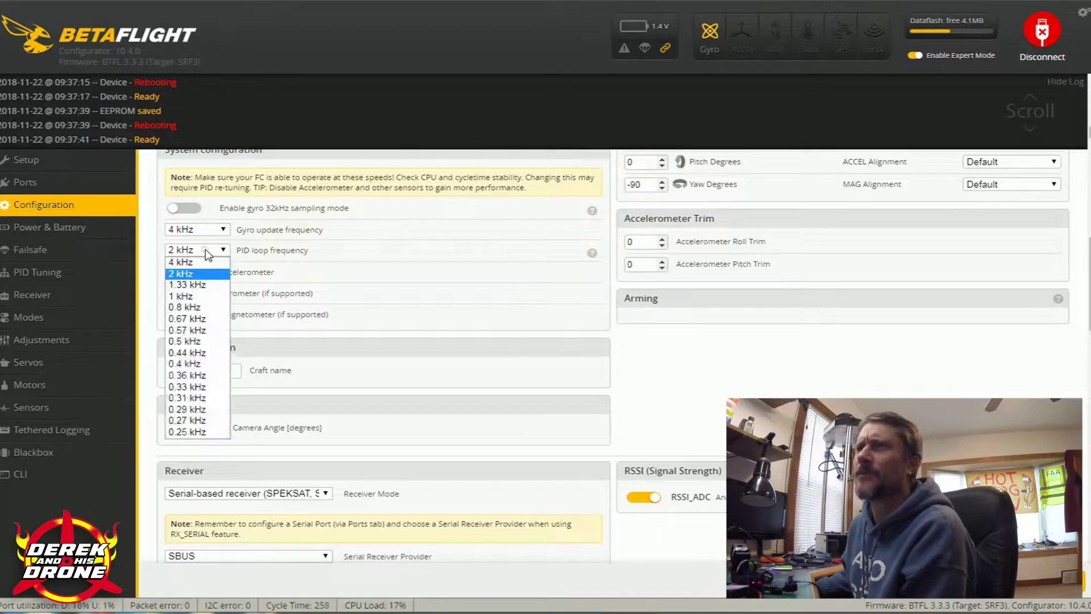
click(209, 264)
click(1051, 597)
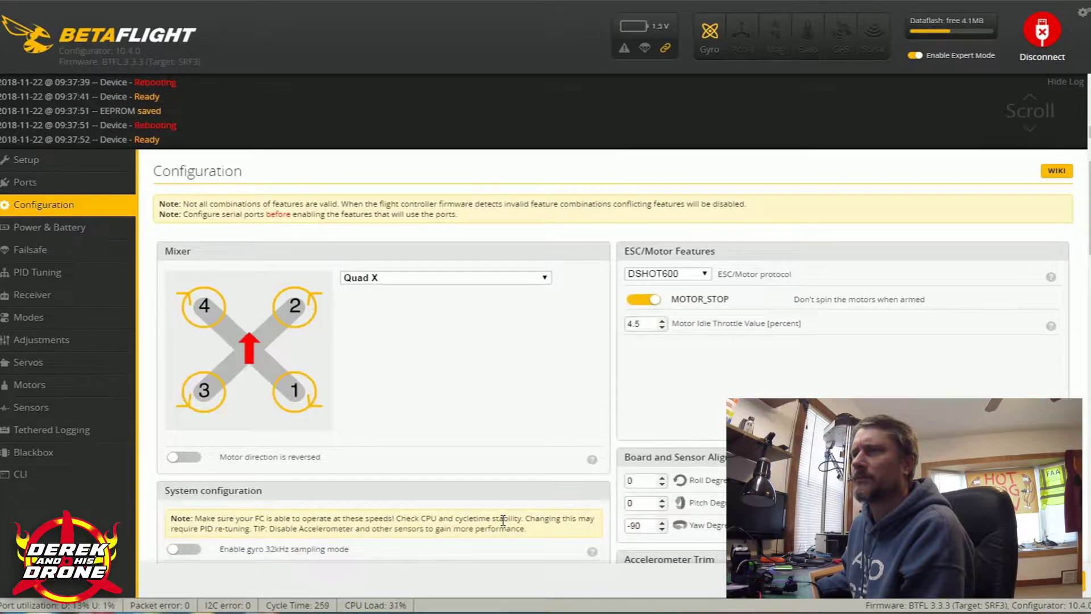
scroll(503, 520, down, 3)
scroll(271, 475, down, 1)
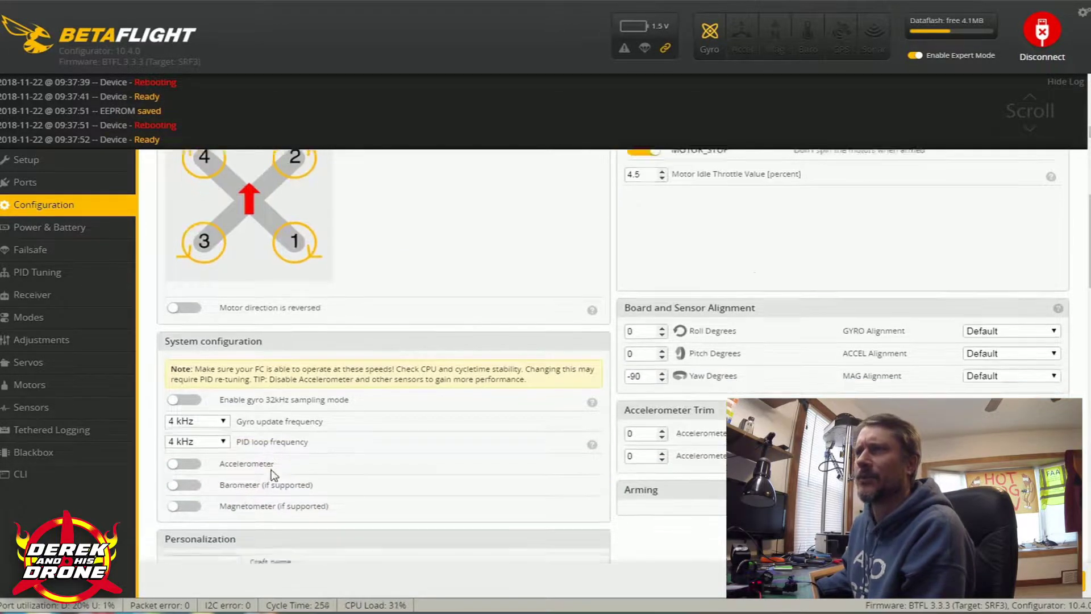
scroll(271, 474, down, 2)
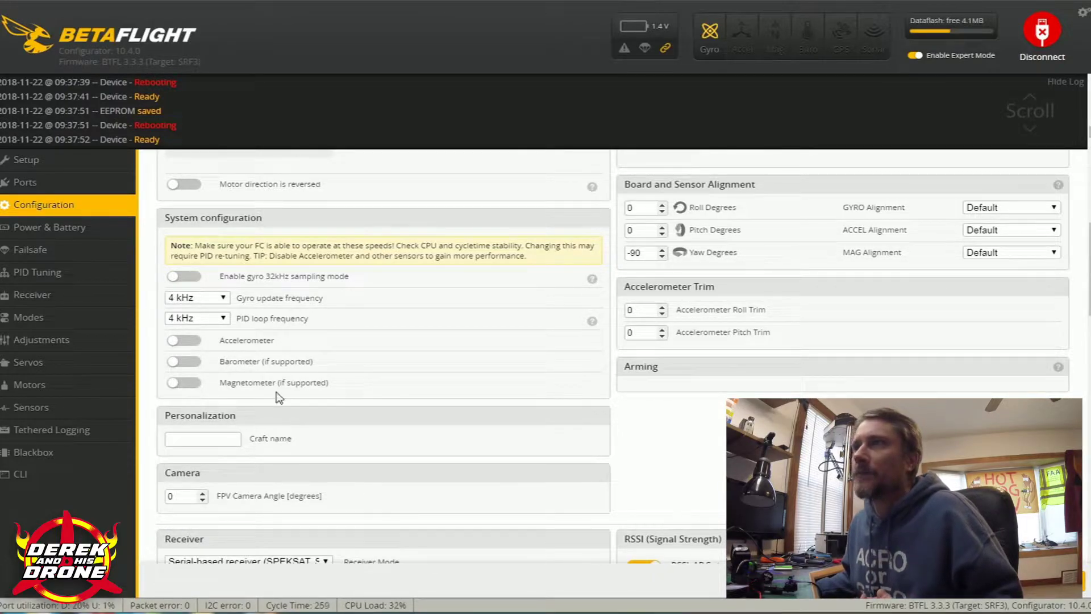
drag(283, 341, 210, 348)
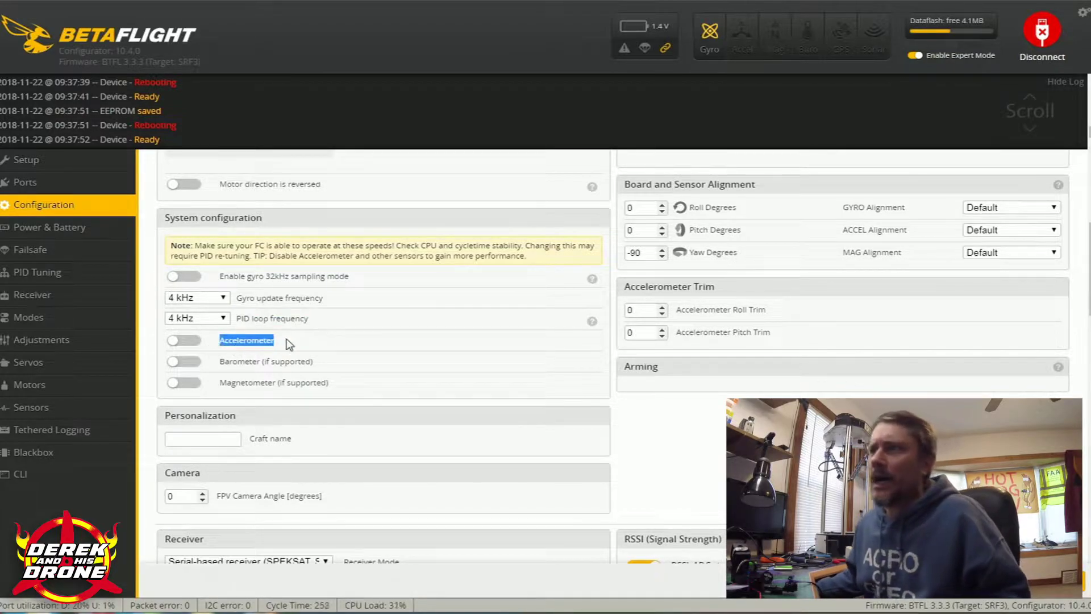
drag(339, 360, 210, 362)
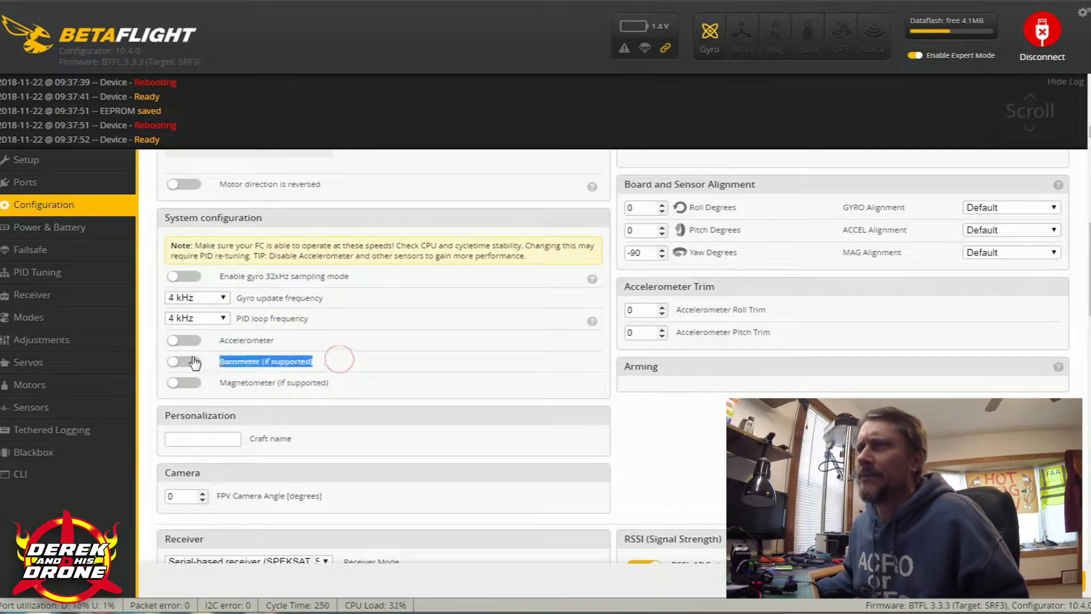
triple_click(344, 384)
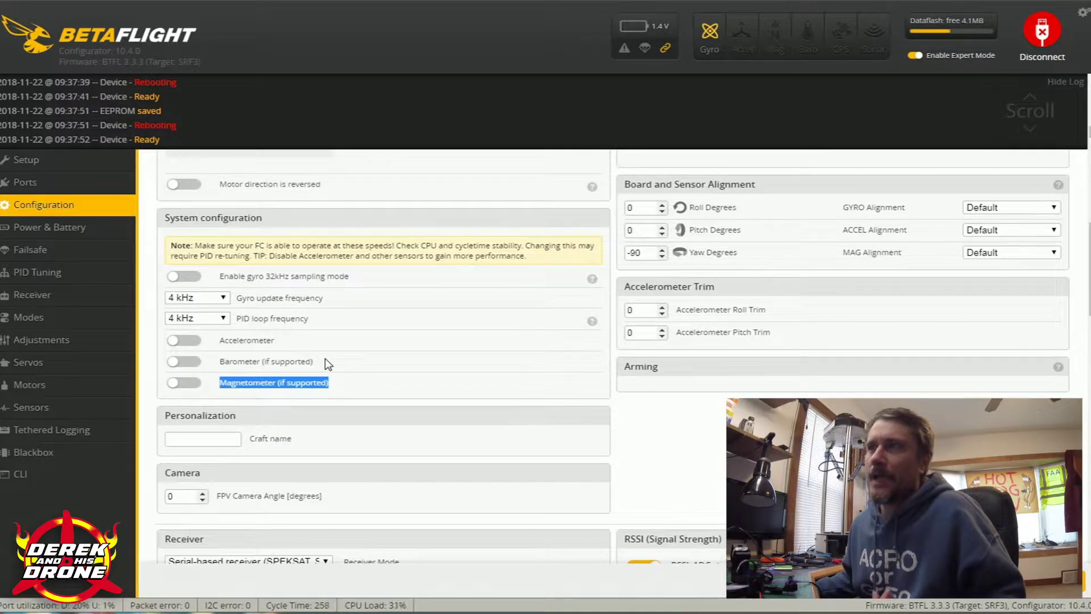
click(343, 387)
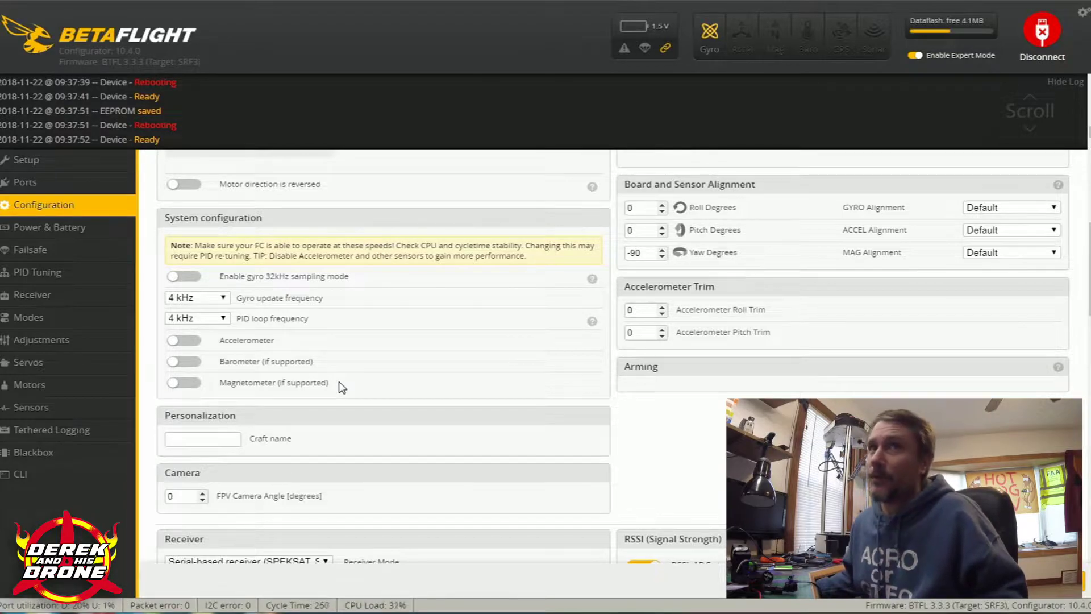
scroll(333, 400, down, 1)
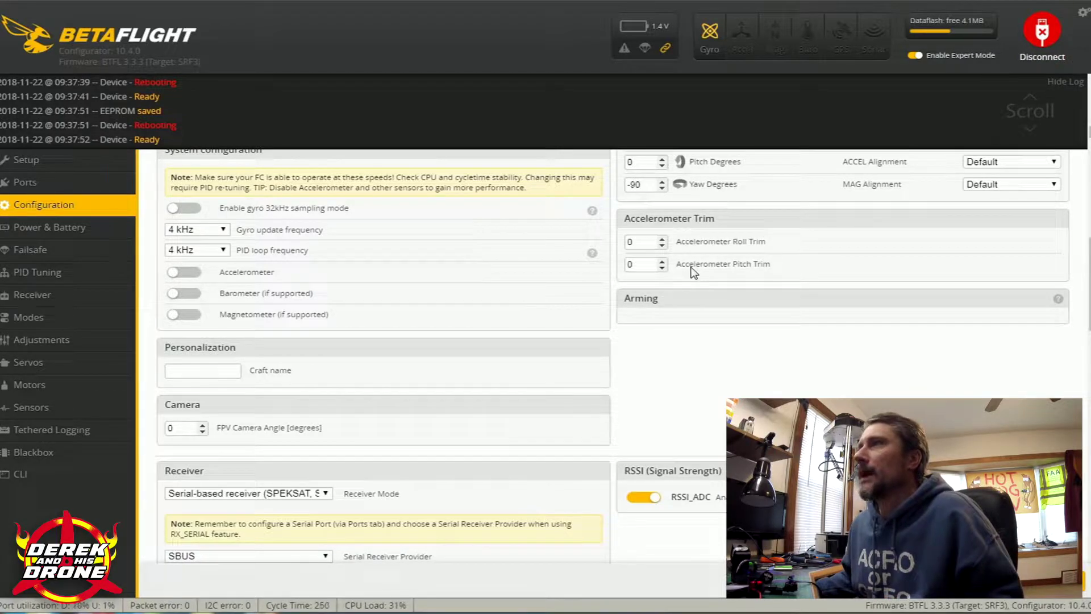
double_click(637, 242)
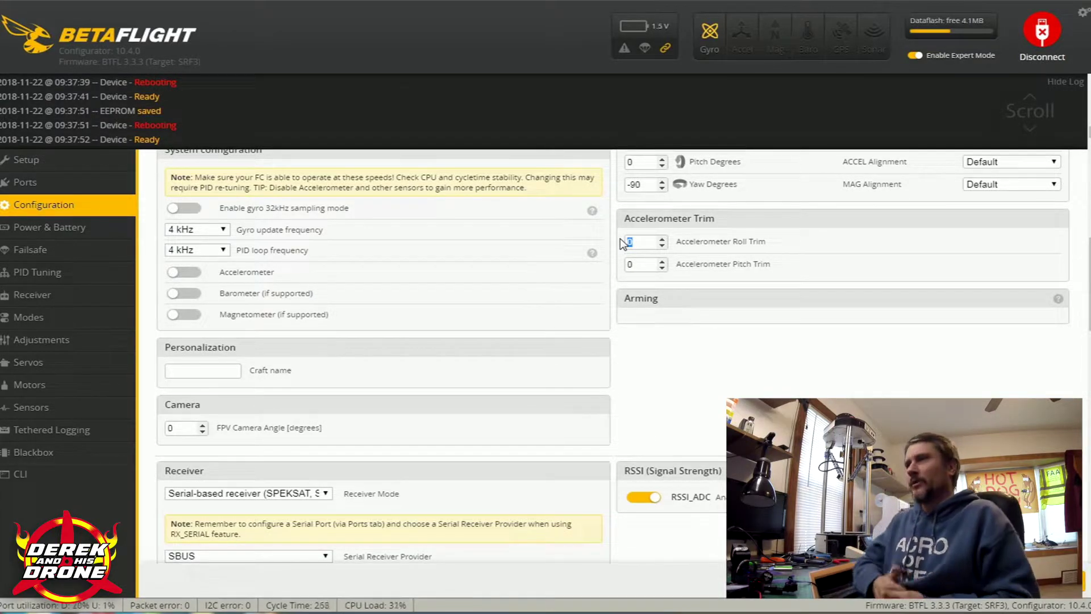
Enter 'Wizard' as the craft name under Personalization, then select the FPV camera angle value.
scroll(590, 293, down, 2)
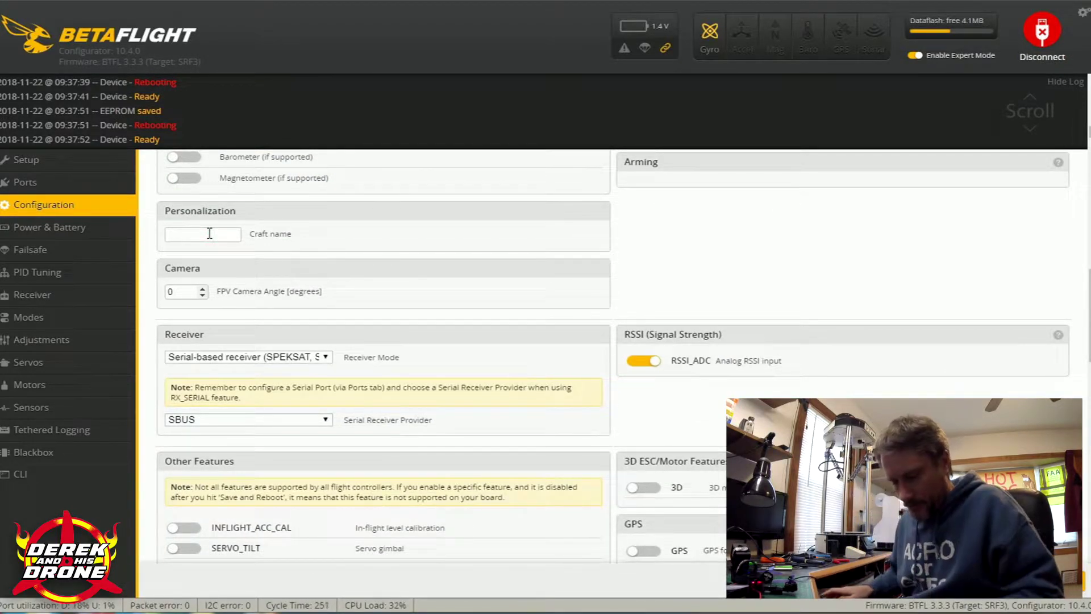
text(W)
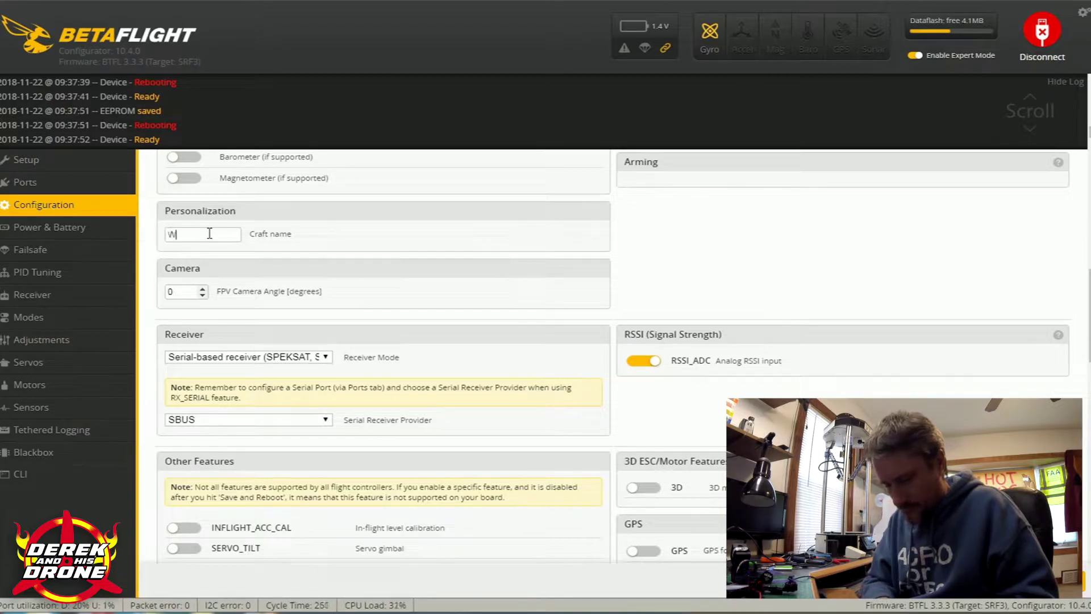
text(izard)
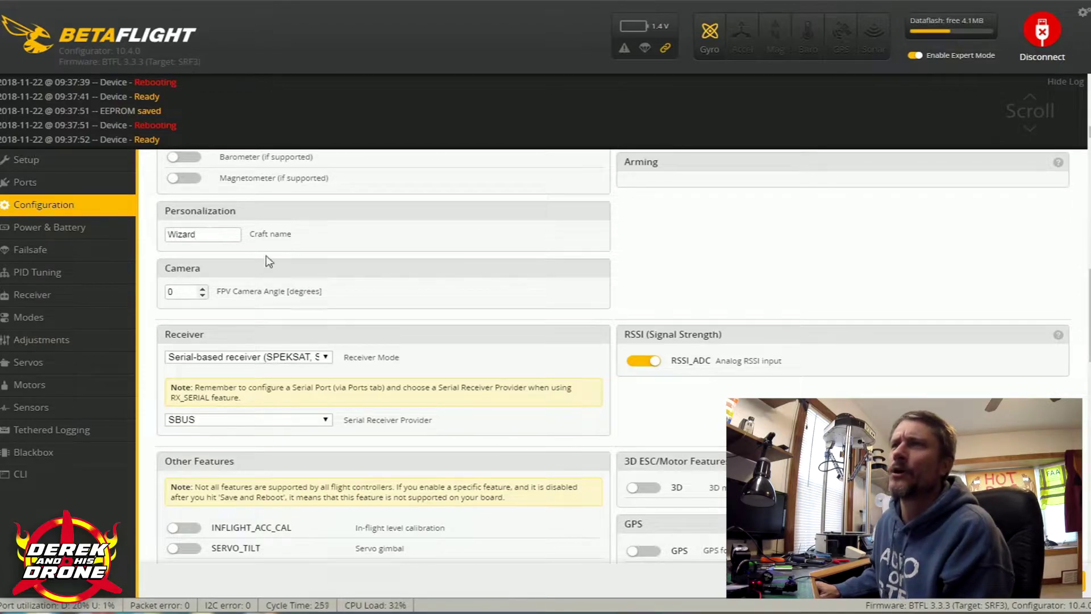
drag(187, 288, 161, 283)
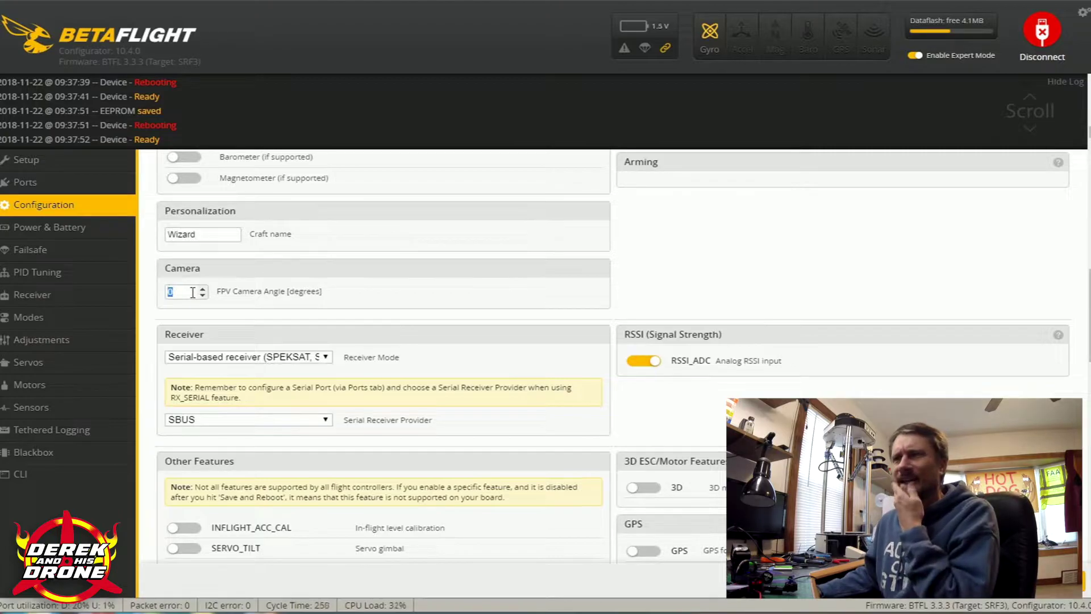